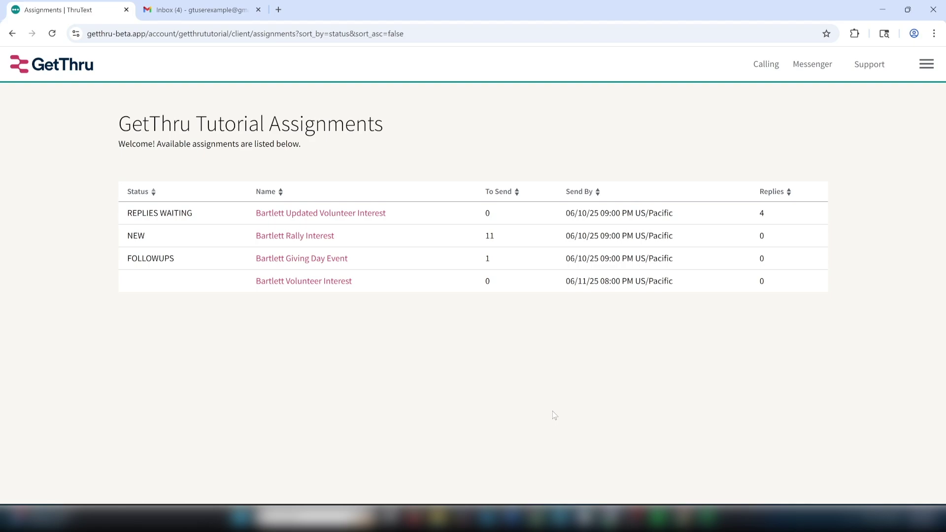
# - In Gmail, read the join-link, New Assignment, New Bulk Send Replies and New Followup emails
pyautogui.click(200, 6)
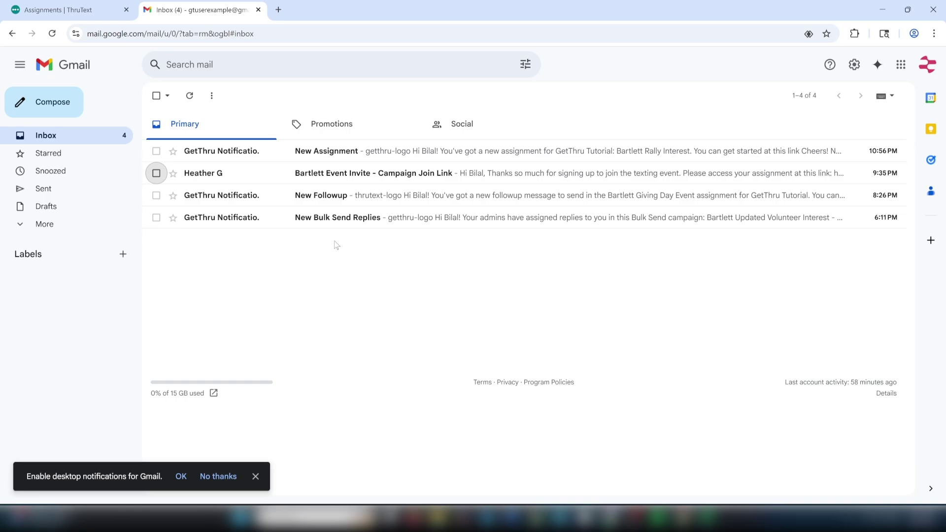
pyautogui.click(344, 177)
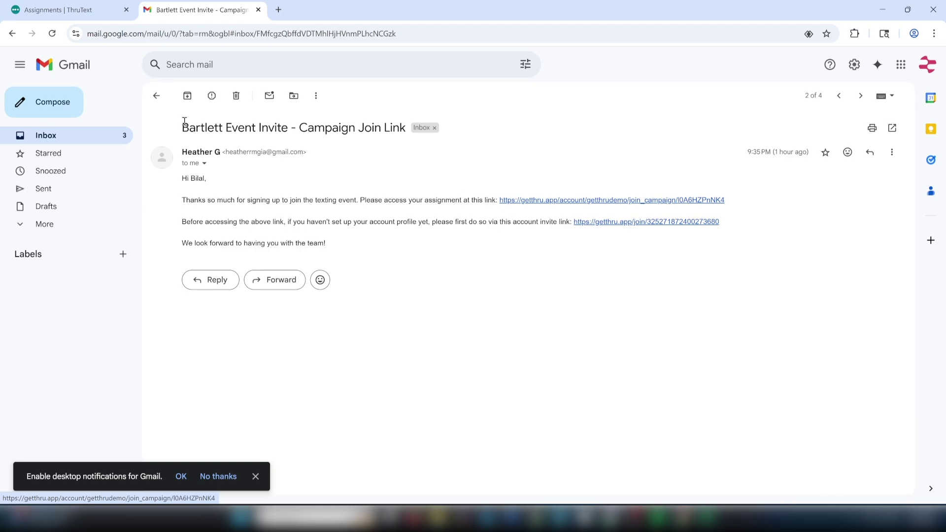
pyautogui.click(156, 95)
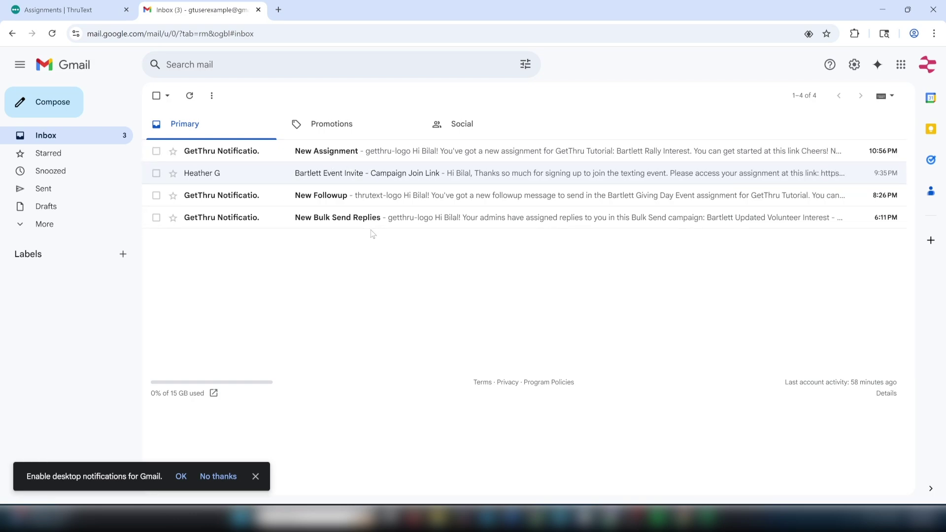
pyautogui.click(311, 158)
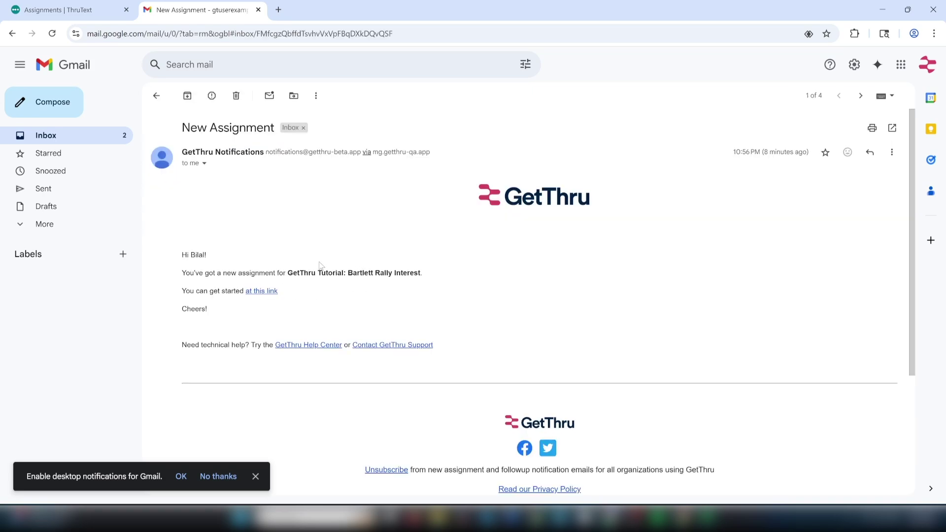
pyautogui.click(146, 99)
pyautogui.click(359, 224)
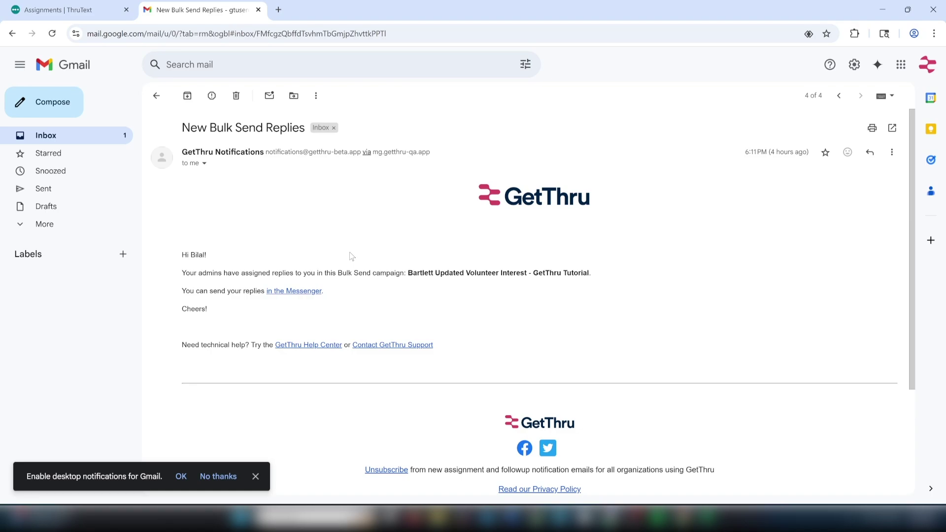
pyautogui.click(153, 100)
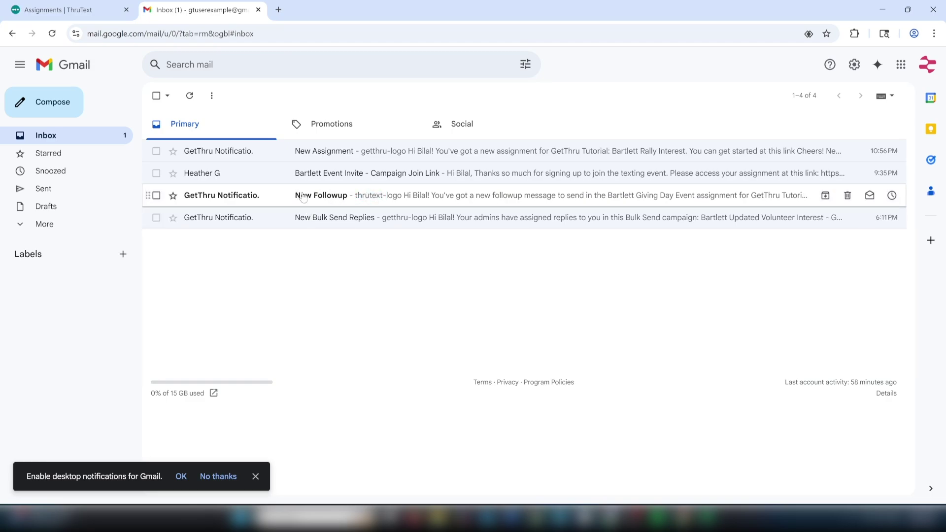
pyautogui.click(304, 198)
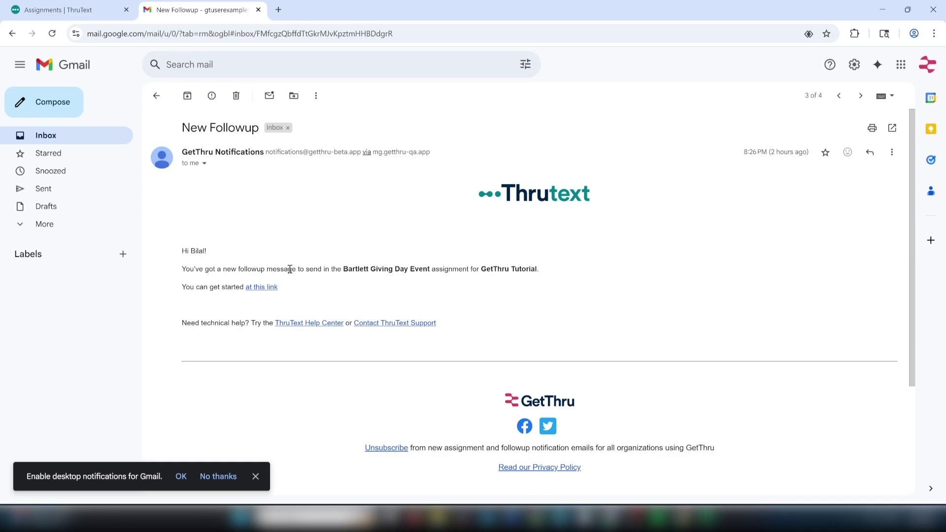
pyautogui.click(157, 95)
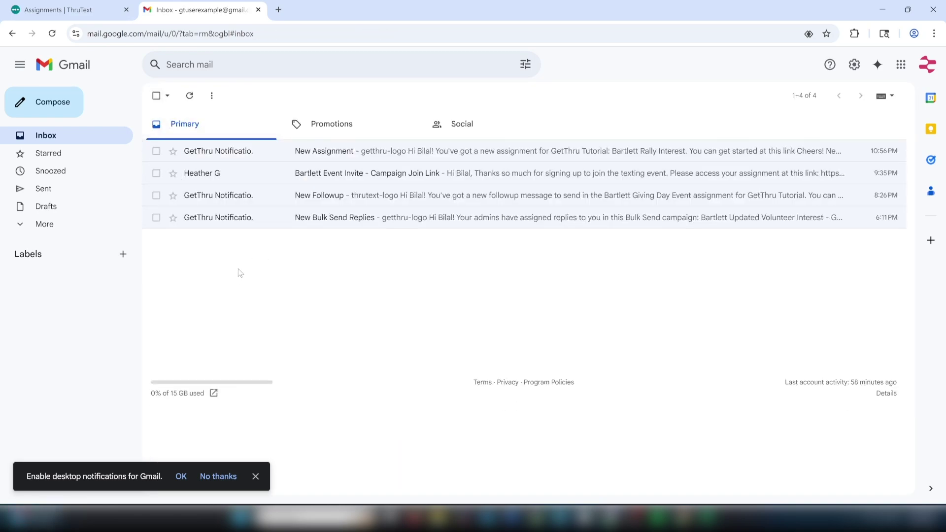
# - Follow the New Assignment email's link to the Bartlett Rally Interest assignment with 11 messages
pyautogui.click(311, 151)
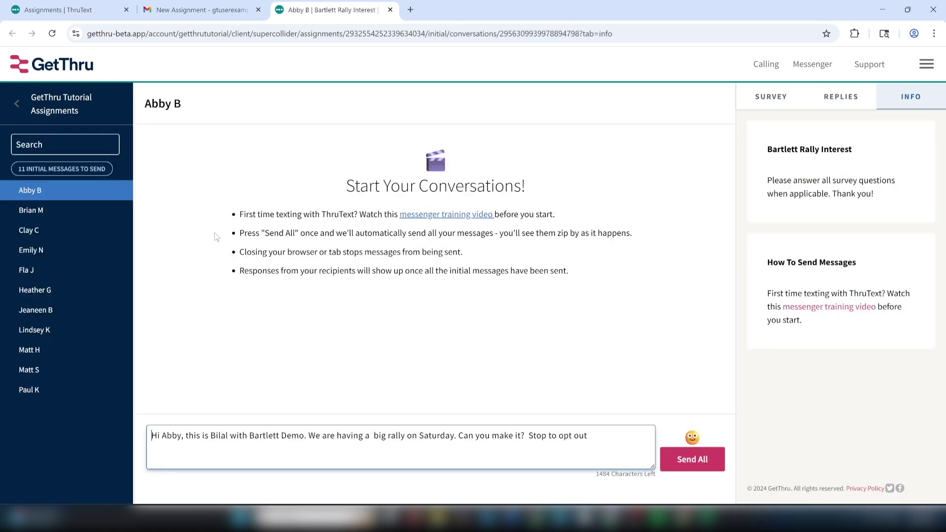
pyautogui.click(19, 111)
# - Request 10 conversations in Bartlett Volunteer Interest, then reopen Bartlett Rally Interest
pyautogui.click(18, 105)
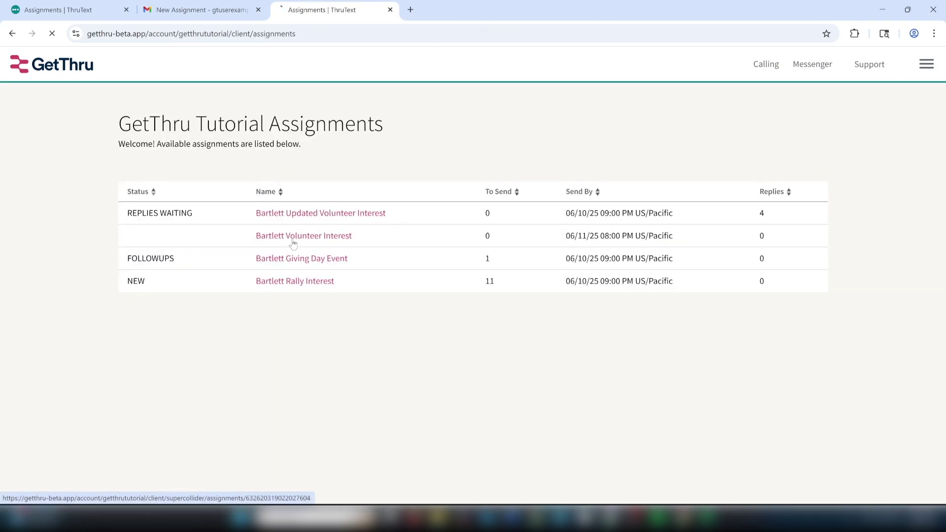
pyautogui.click(294, 242)
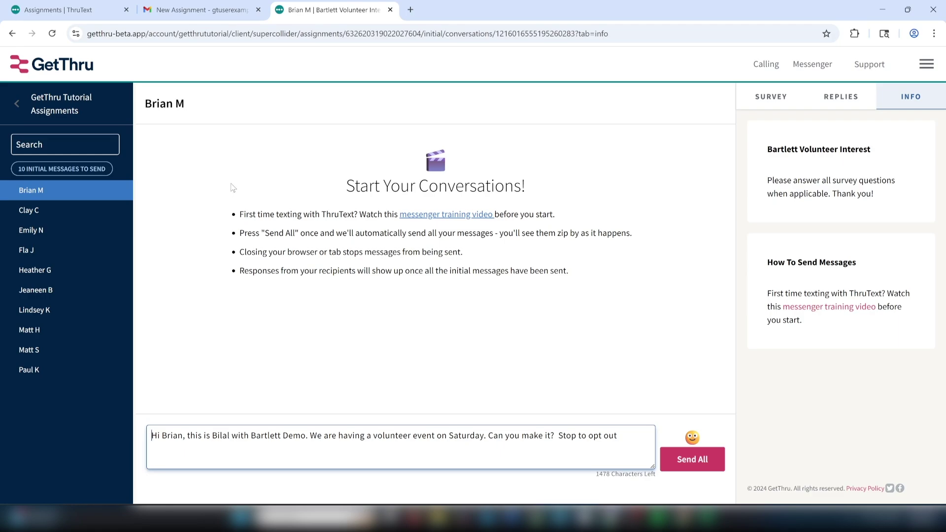
pyautogui.click(18, 104)
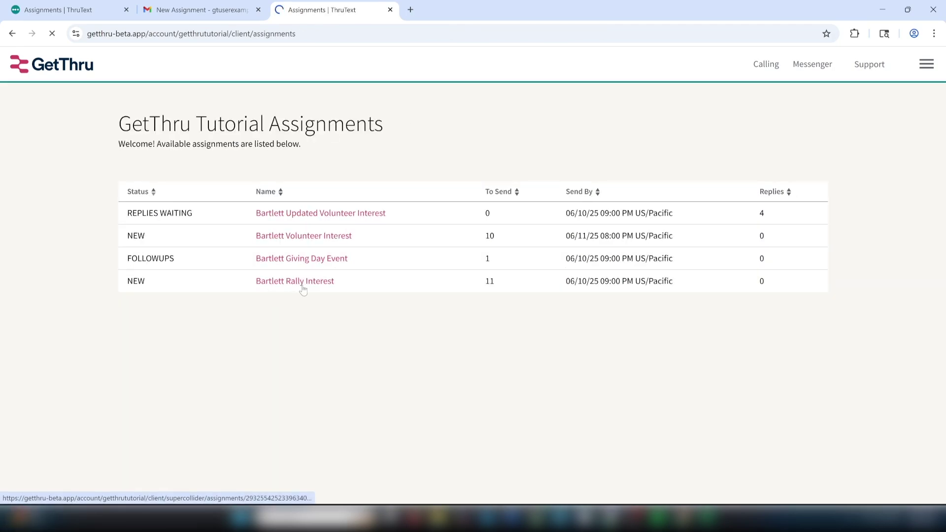
pyautogui.click(301, 285)
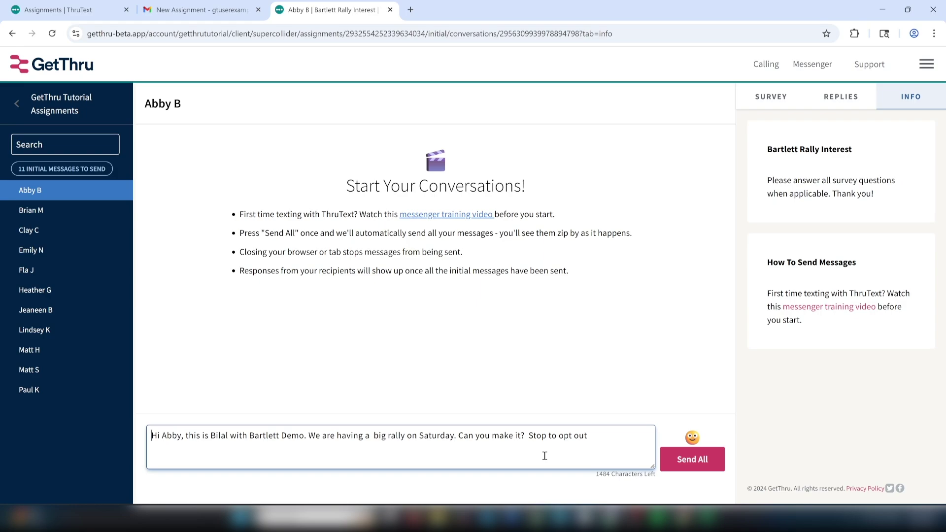
# - Send all the initial Bartlett Rally Interest invitation messages at once
pyautogui.click(692, 467)
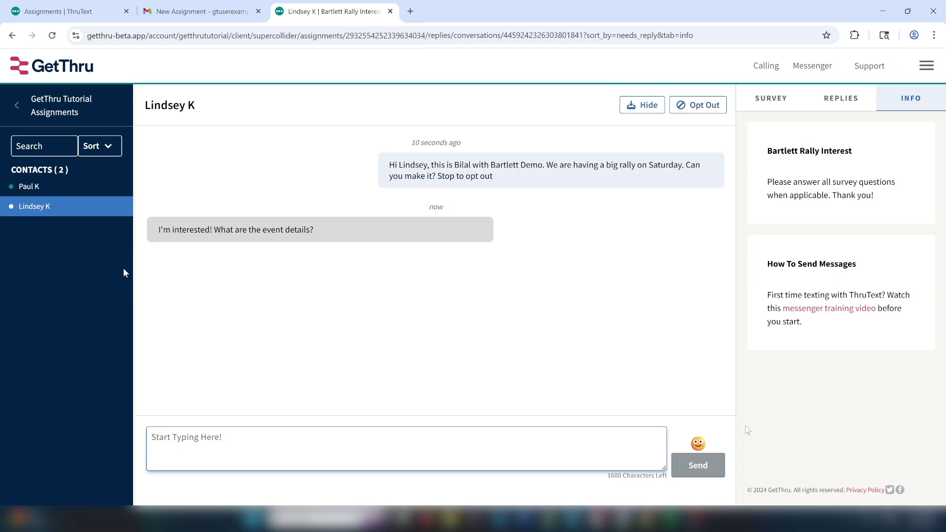
pyautogui.click(110, 153)
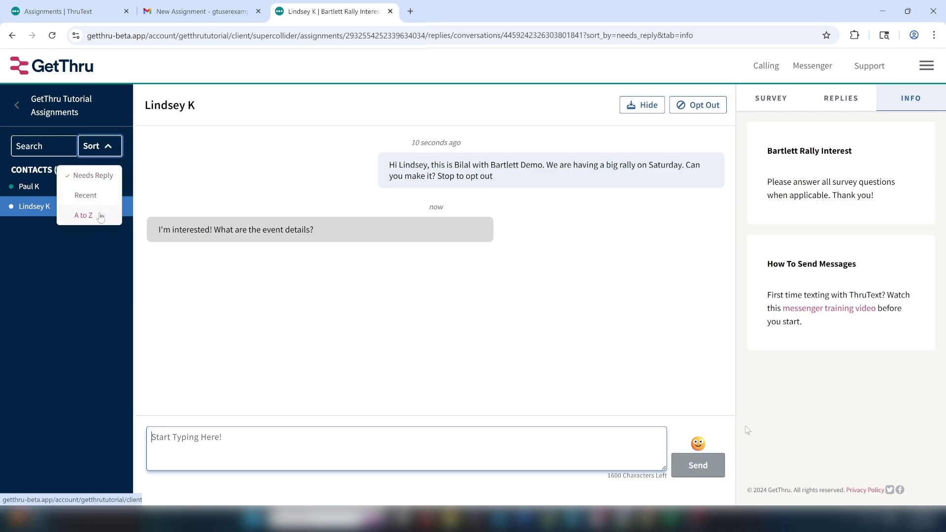
pyautogui.click(105, 150)
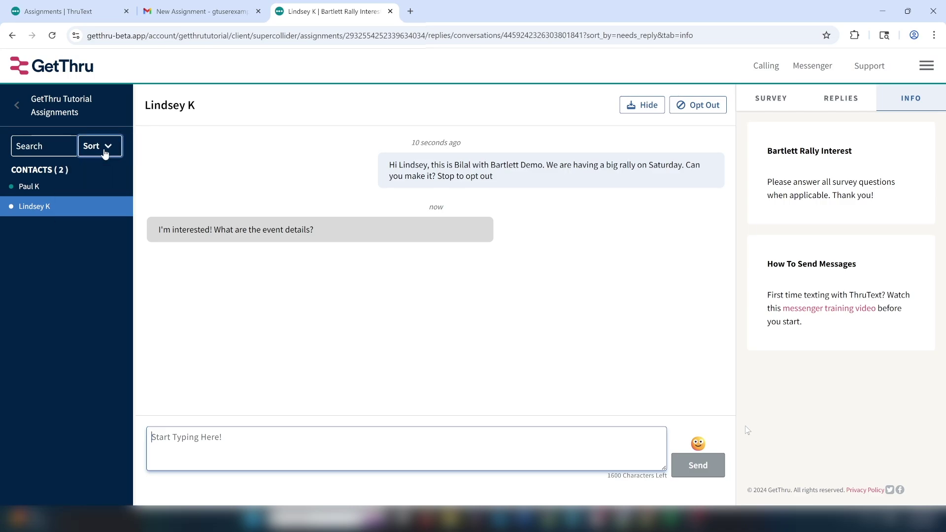
pyautogui.click(748, 430)
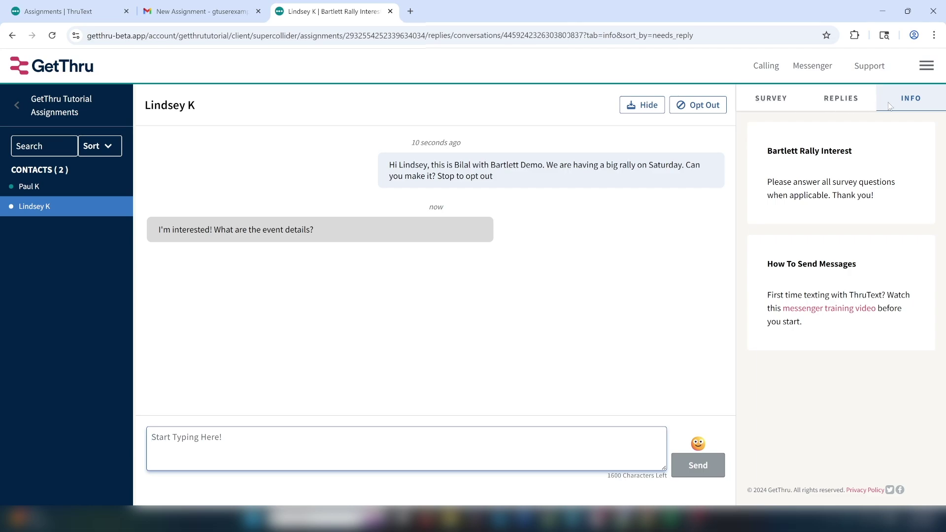
# - View the contact's survey questions, then the recommended replies list
pyautogui.click(771, 101)
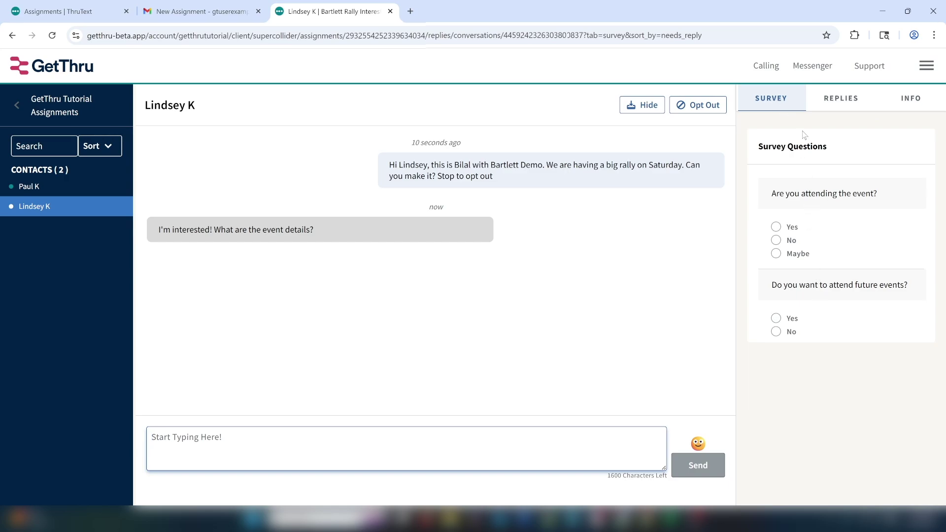
pyautogui.click(847, 100)
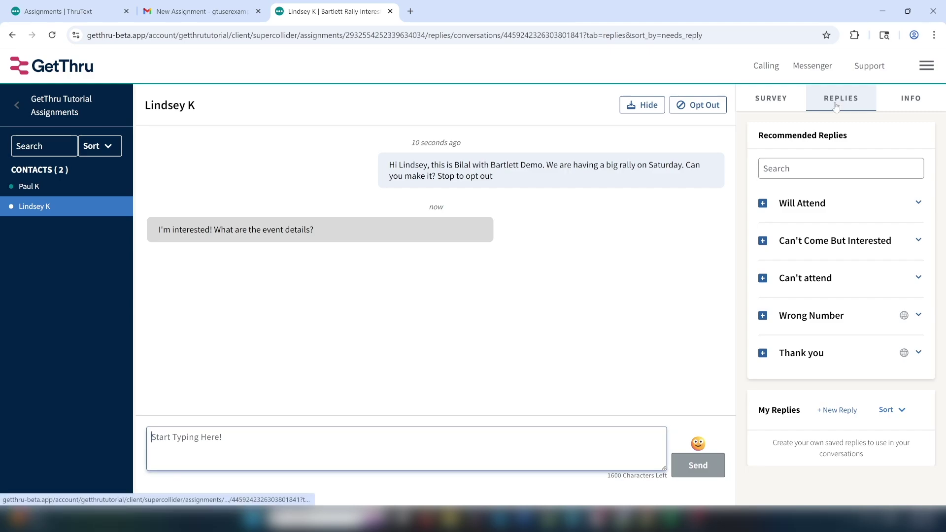
# - Record Maybe for 'Are you attending the event?' and show the recommended replies again
pyautogui.click(775, 104)
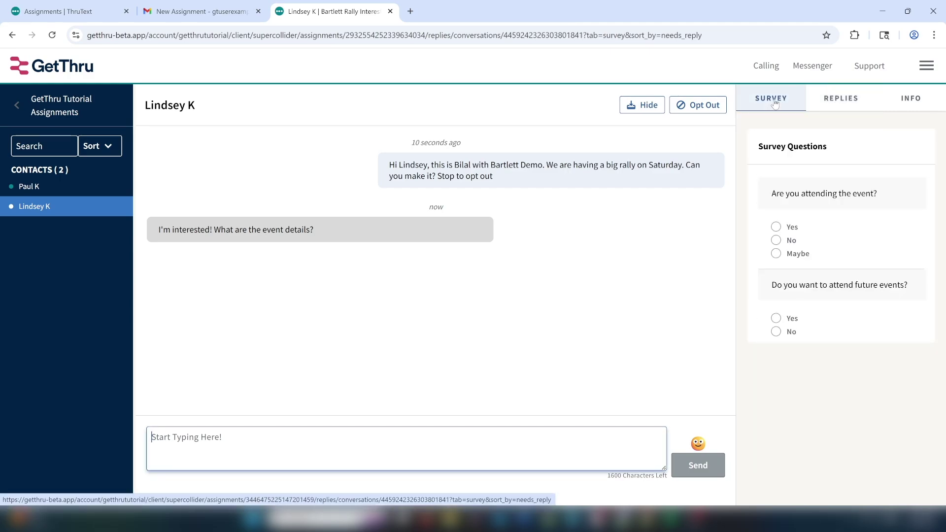
pyautogui.click(776, 255)
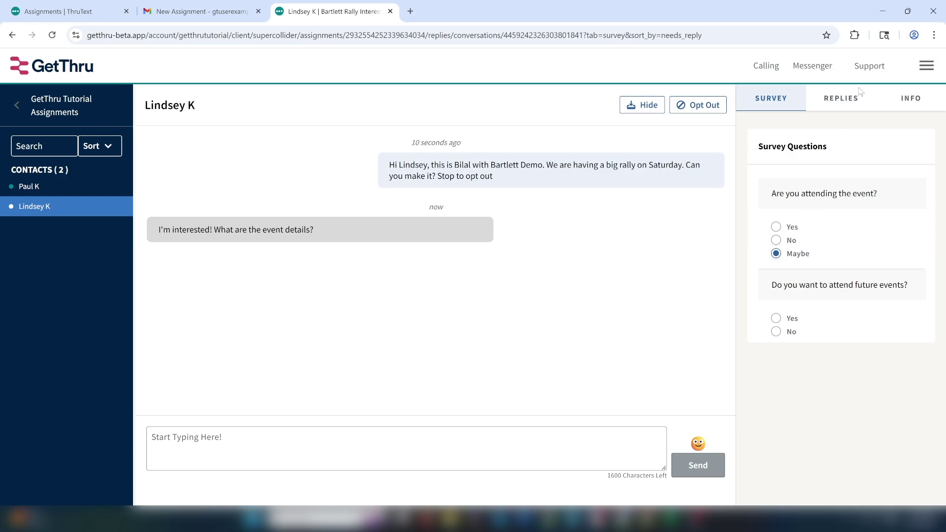
pyautogui.click(839, 99)
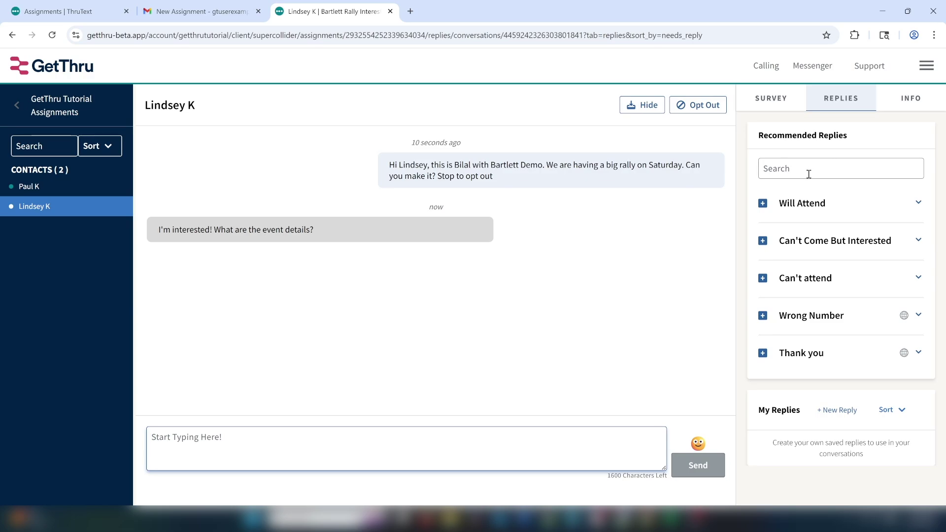
# - Send the Will Attend reply with its closing changed to 'Will we see you there?'
pyautogui.click(920, 203)
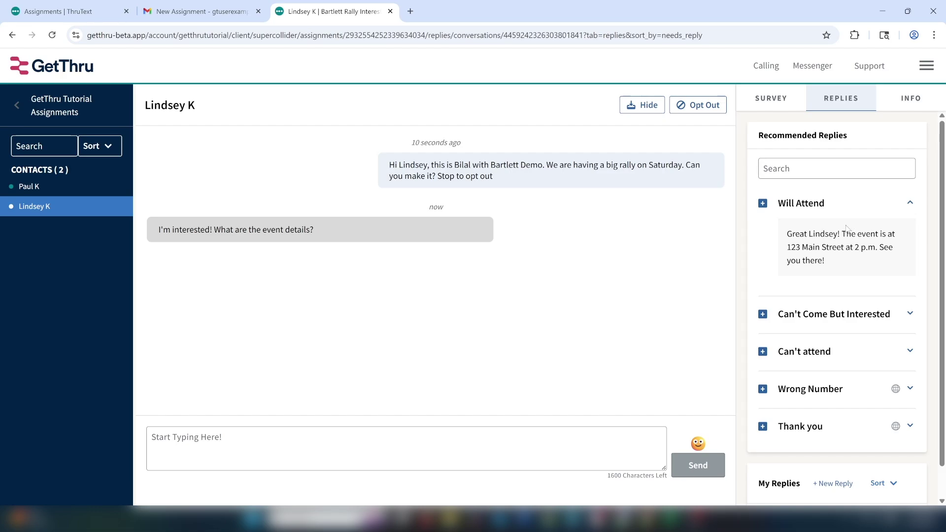
pyautogui.click(763, 204)
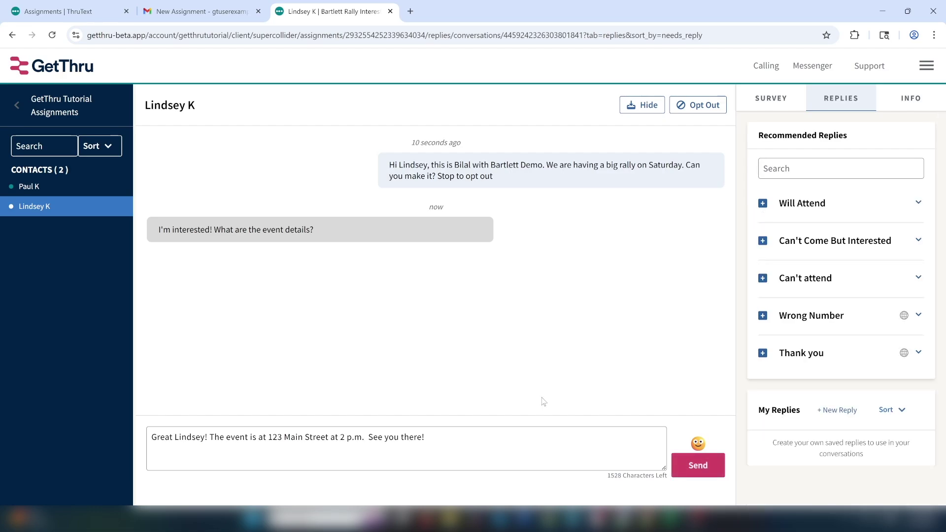
pyautogui.click(370, 439)
pyautogui.moveTo(371, 439); pyautogui.dragTo(477, 443)
pyautogui.write('Will we see you there?')
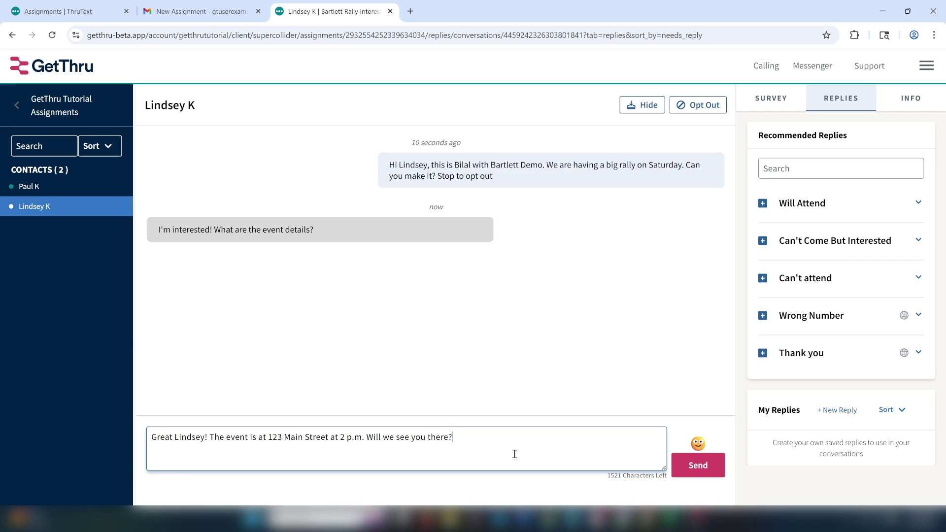
pyautogui.click(706, 472)
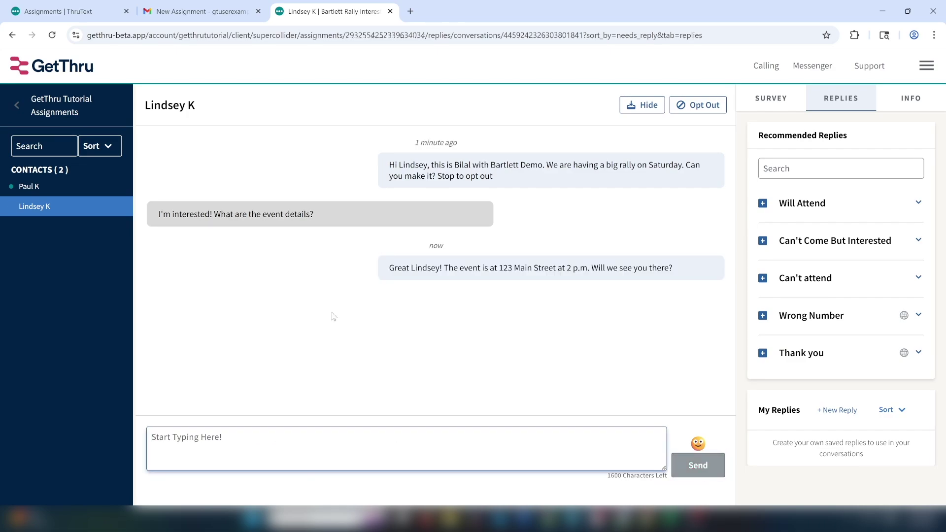
# - Open the contact asking what time and record Yes for attending the event
pyautogui.click(49, 187)
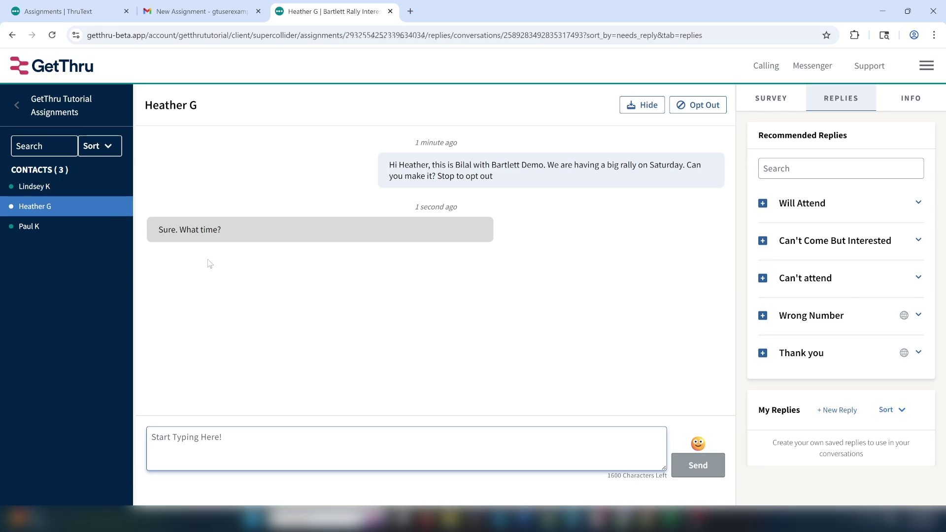
pyautogui.click(918, 203)
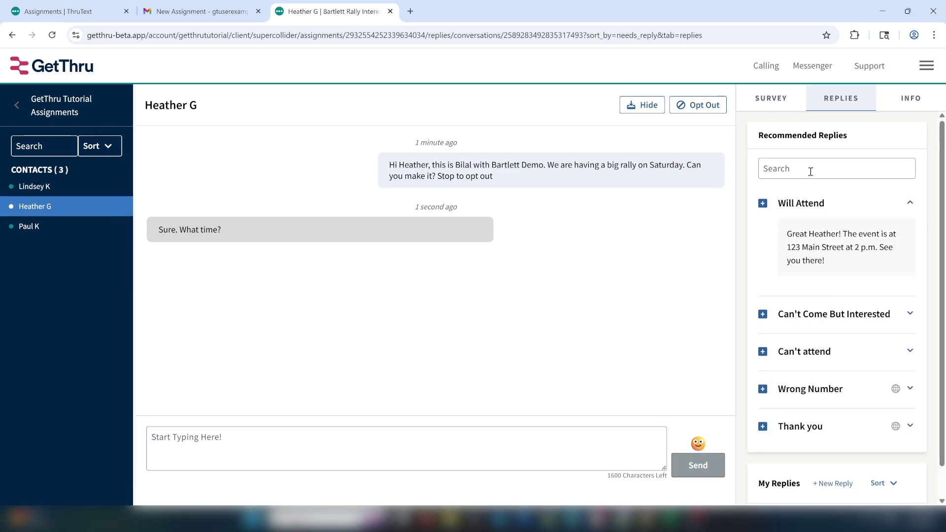
pyautogui.click(768, 99)
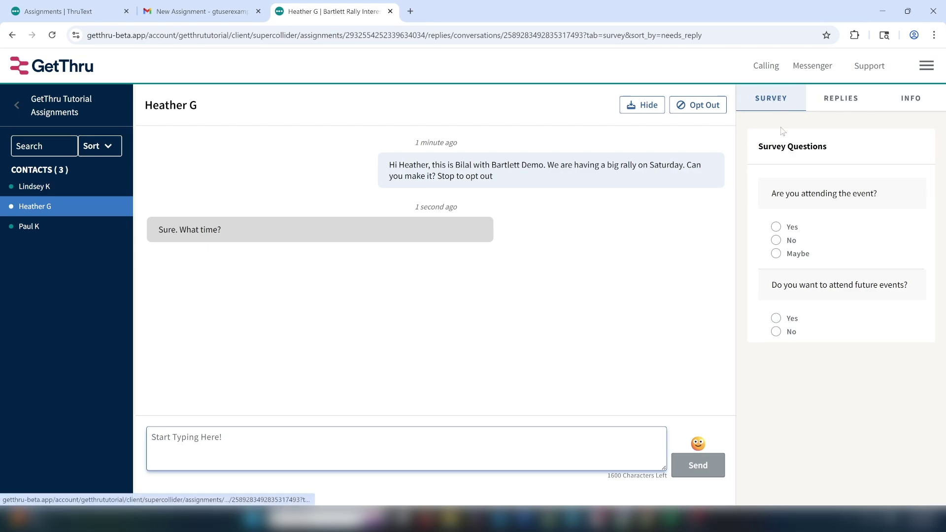
pyautogui.click(776, 227)
# - Send the Will Attend reply after removing the extra space before 'See'
pyautogui.click(840, 101)
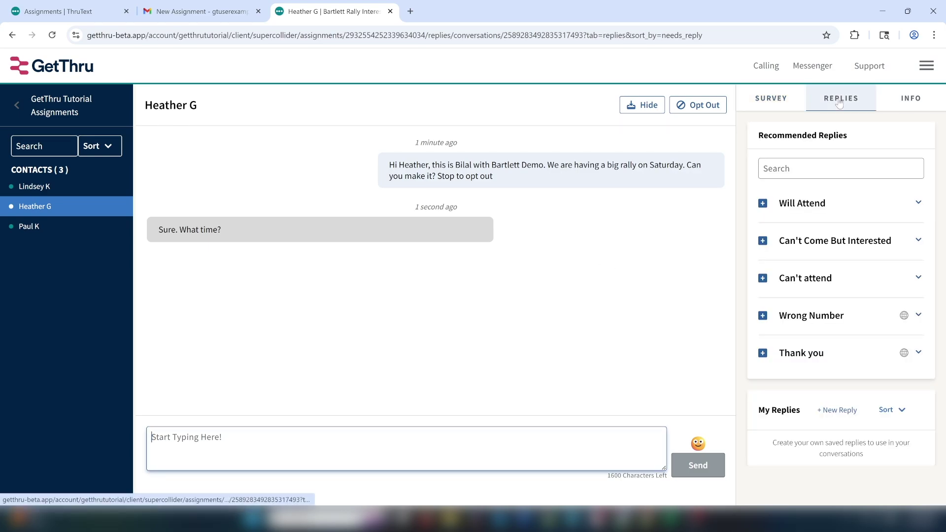
pyautogui.click(919, 202)
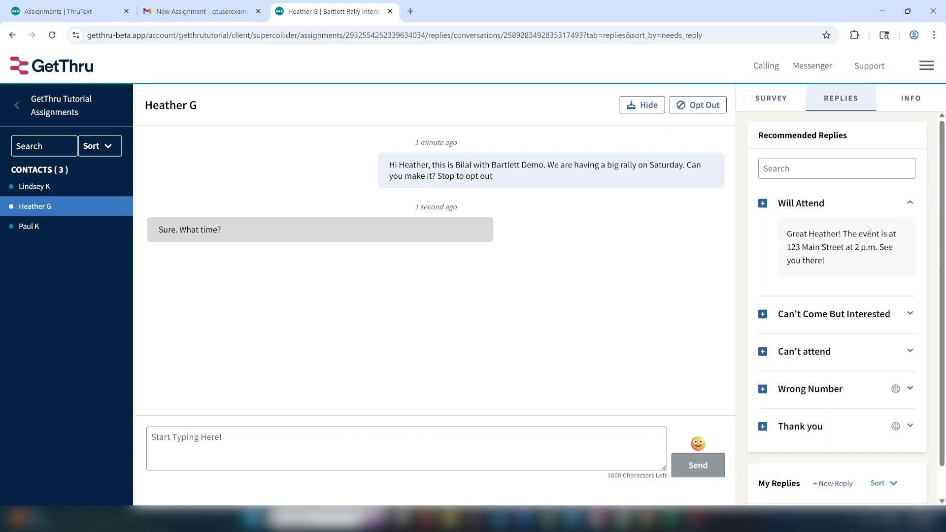
pyautogui.click(762, 205)
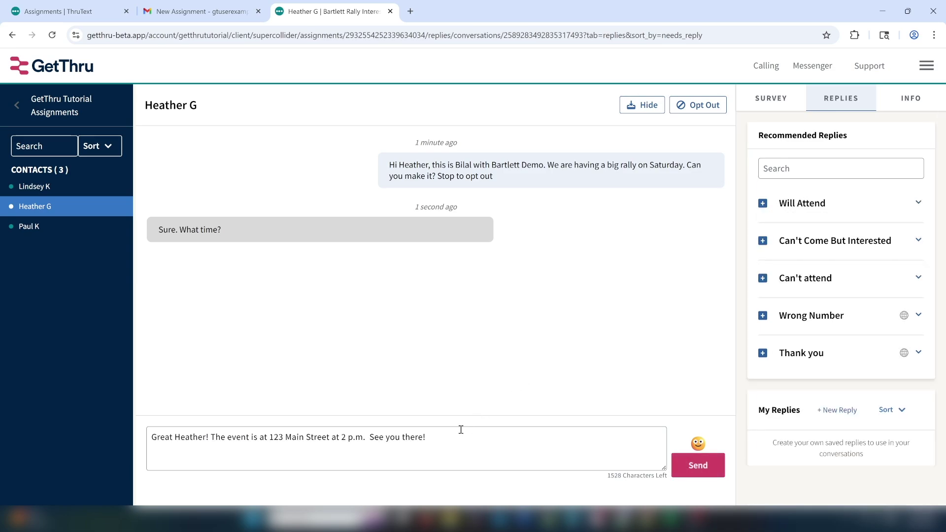
pyautogui.click(368, 437)
pyautogui.press('BackSpace')
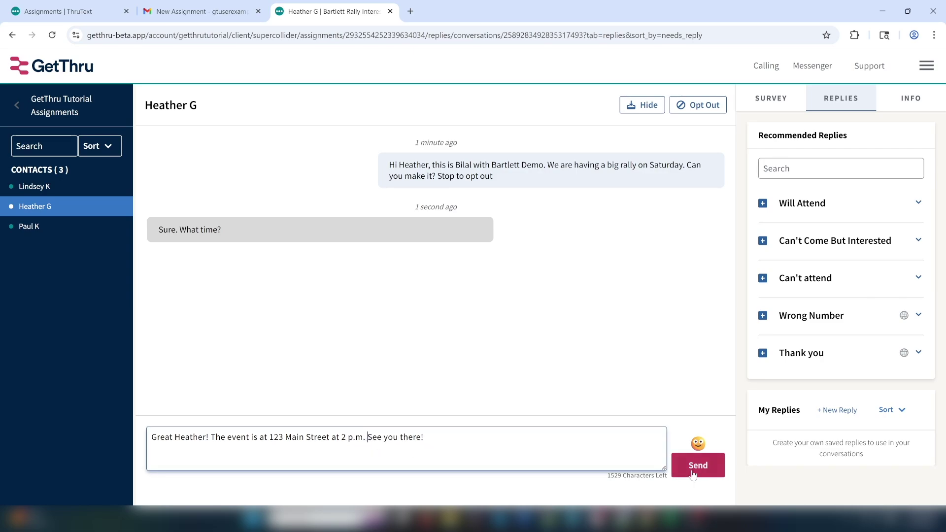
pyautogui.click(707, 465)
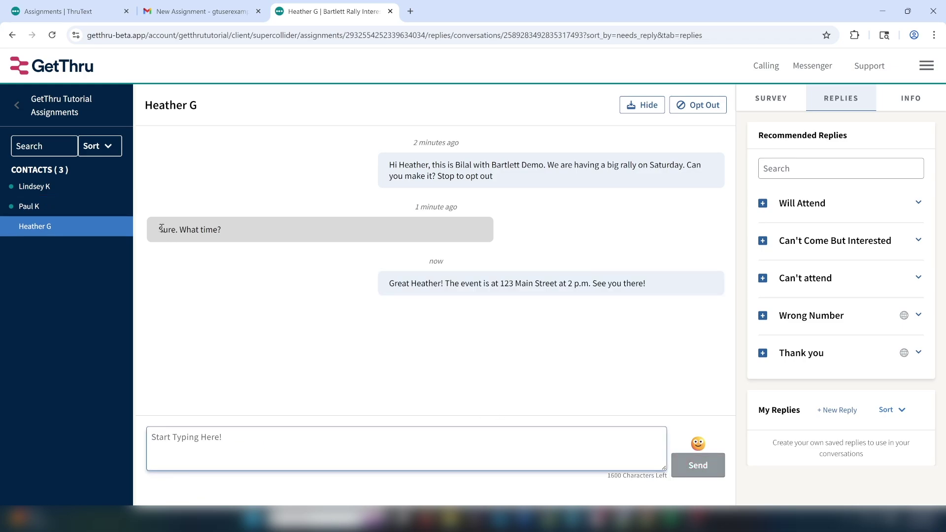
# - Sort conversations by Recent and open the contact who can't make it
pyautogui.click(115, 148)
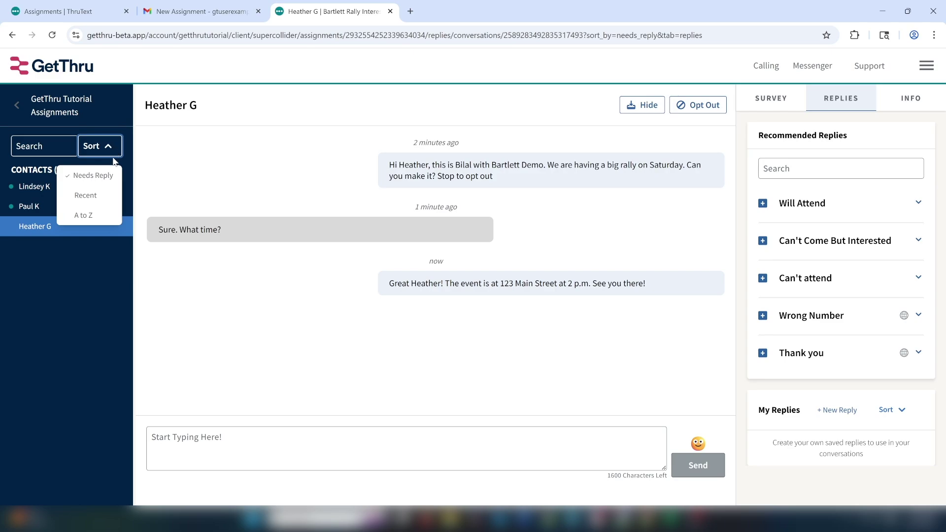
pyautogui.click(104, 194)
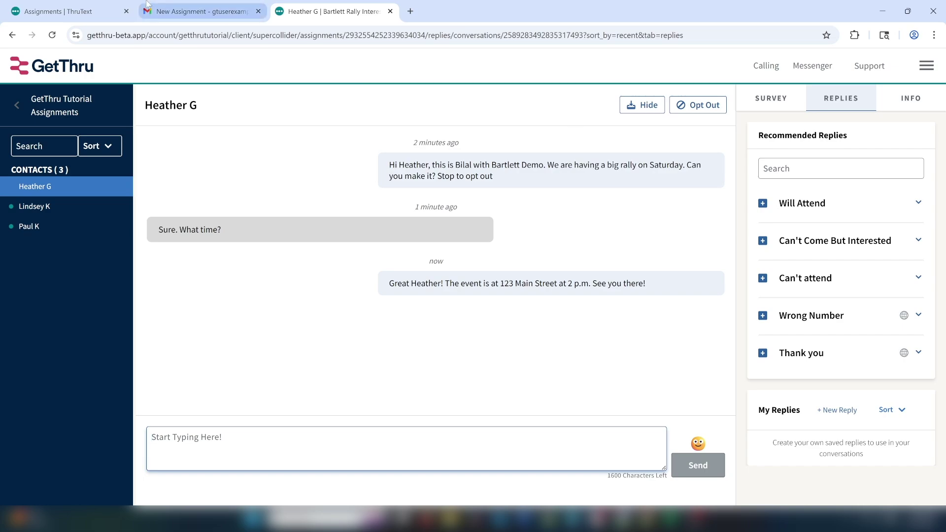
pyautogui.click(66, 190)
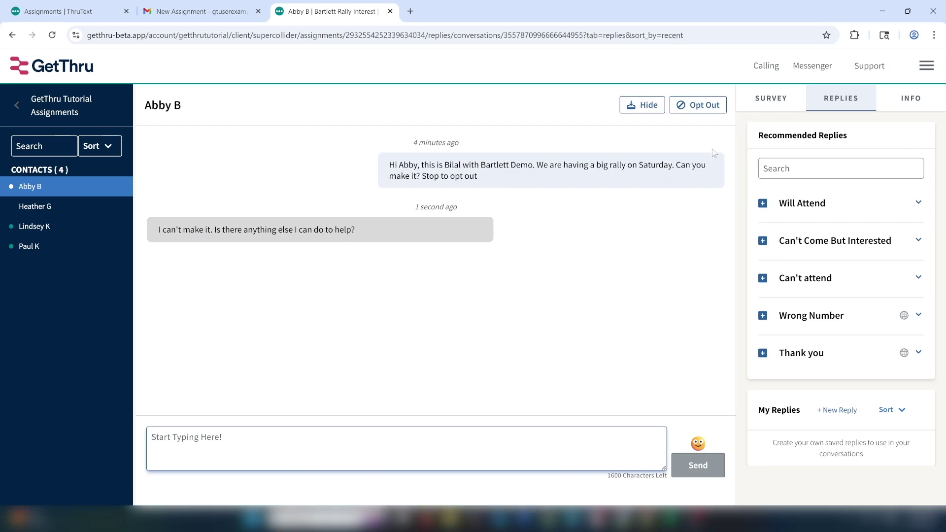
# - Record No for attending and send the Can't Come But Interested reply
pyautogui.click(772, 106)
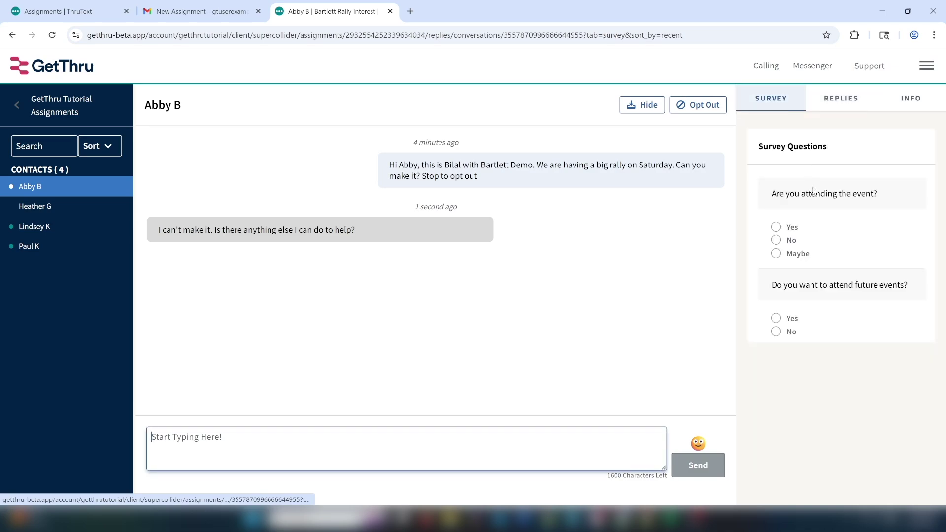
pyautogui.click(777, 240)
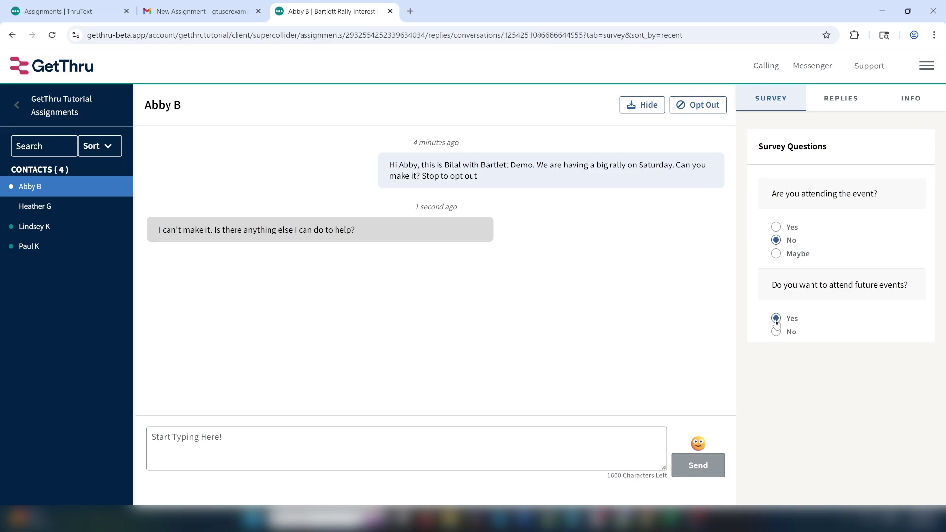
pyautogui.click(838, 101)
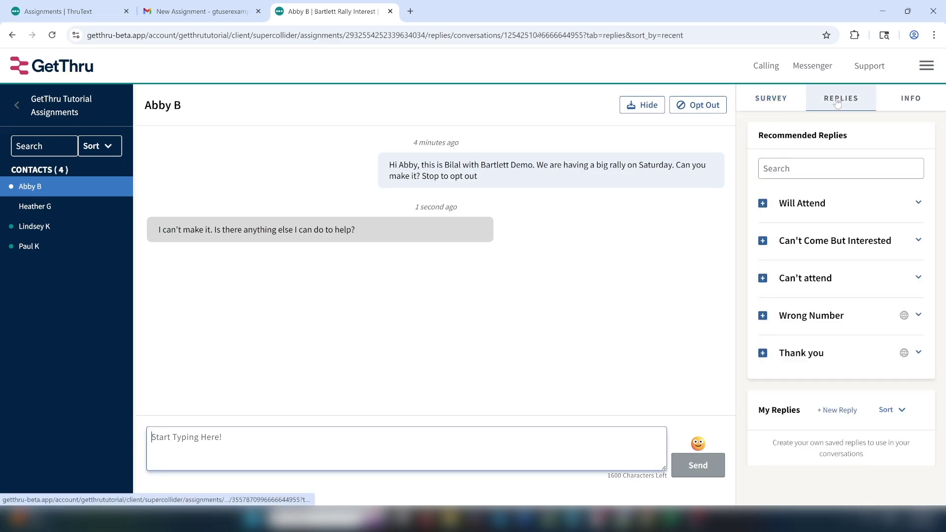
pyautogui.click(920, 241)
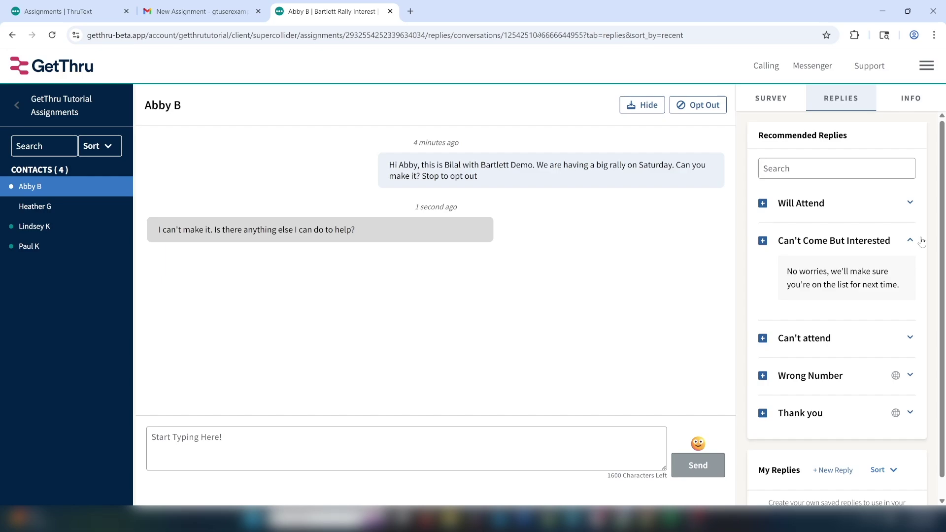
pyautogui.click(762, 241)
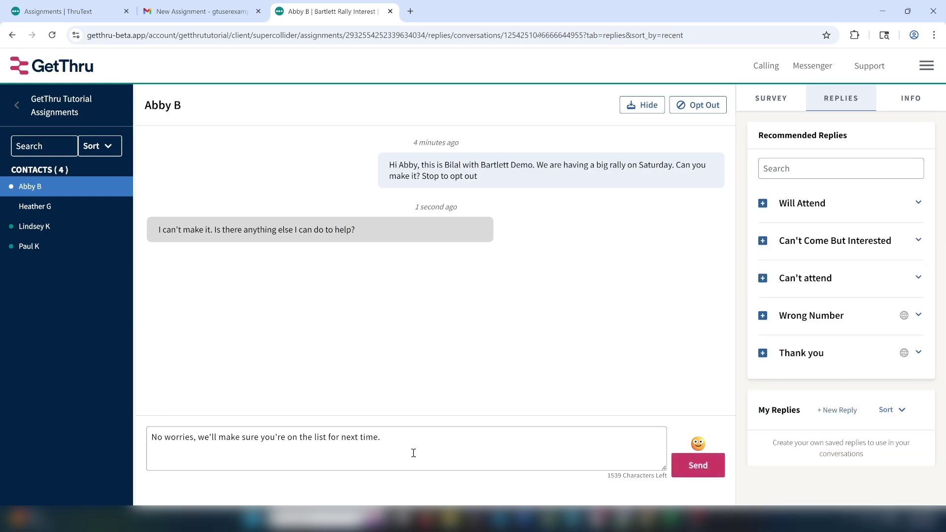
pyautogui.click(708, 474)
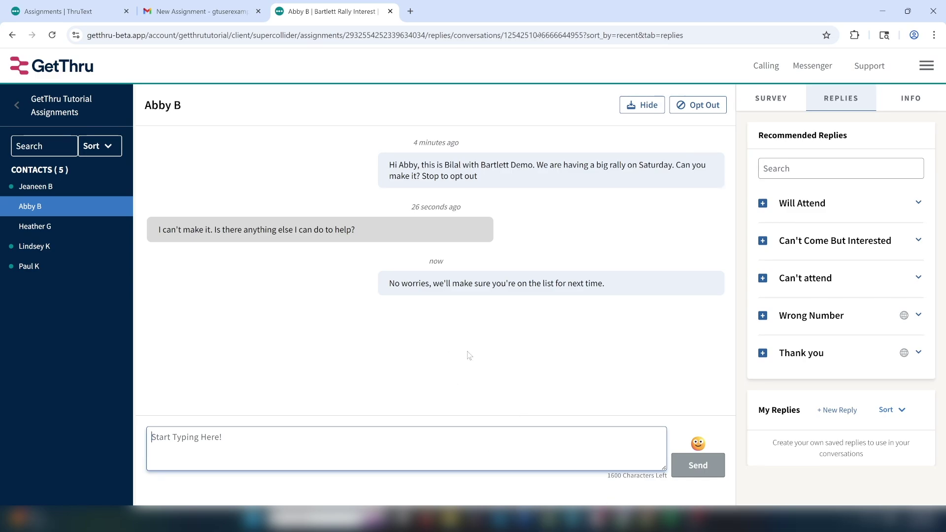
# - Opt out the contact who reported a wrong number, confirming in the dialog
pyautogui.click(75, 193)
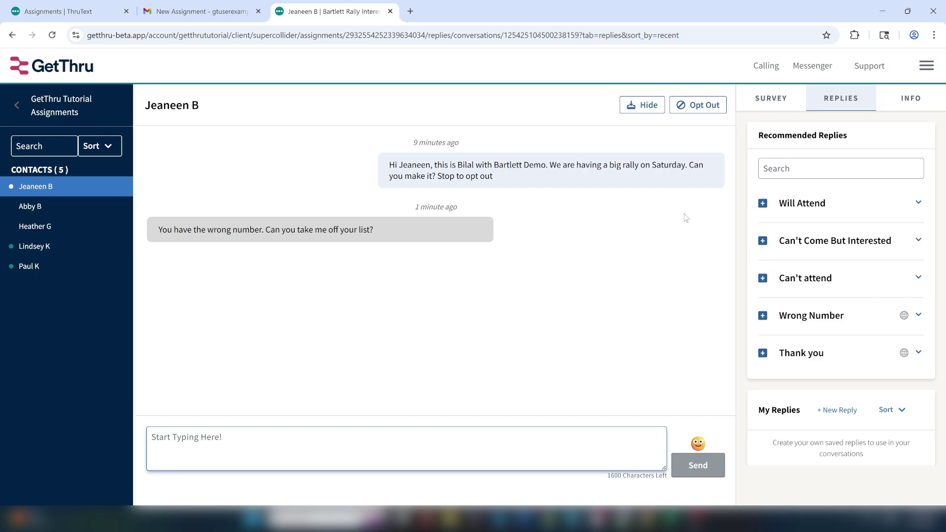
pyautogui.click(702, 106)
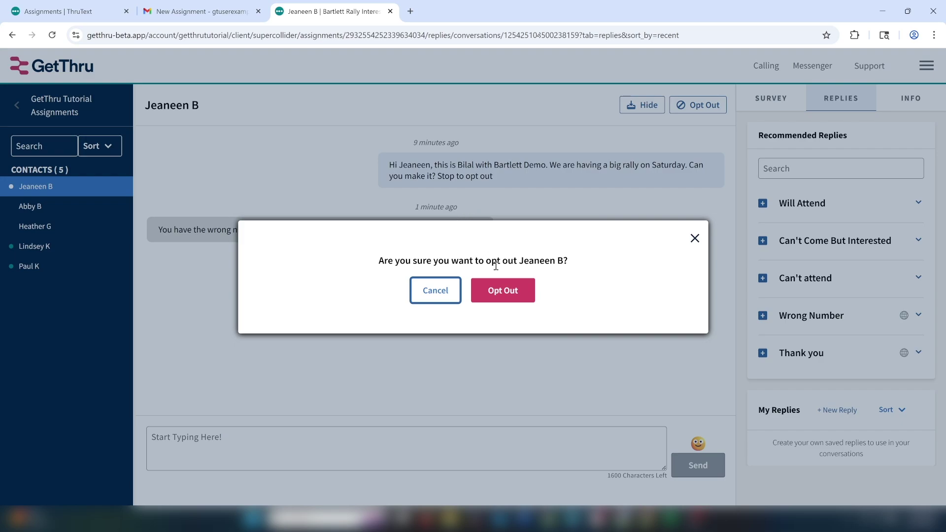
pyautogui.click(503, 292)
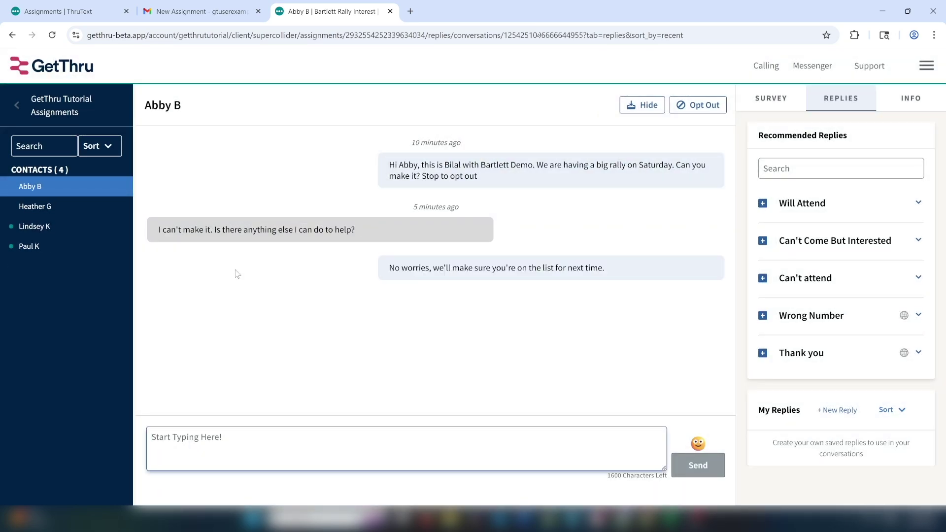
# - Open the contact's conversation and record Yes for attending the event in the survey
pyautogui.click(59, 233)
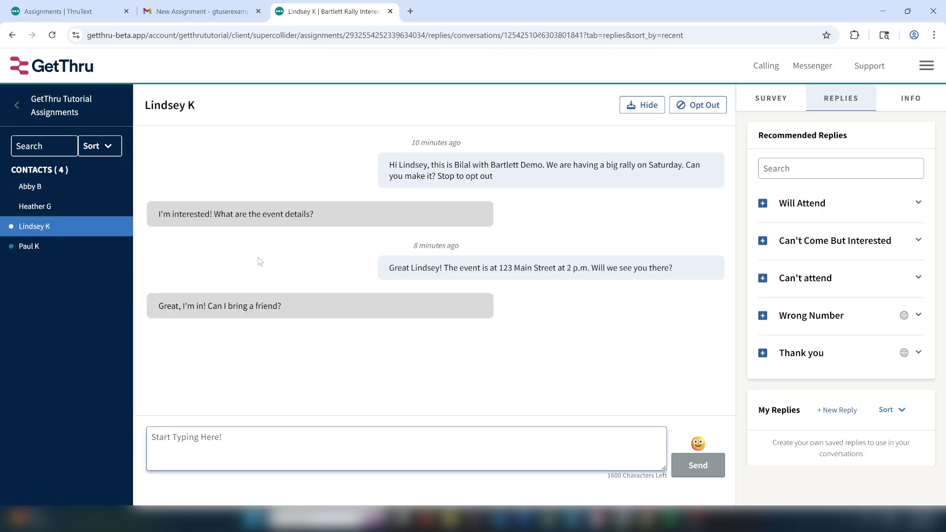
pyautogui.click(386, 449)
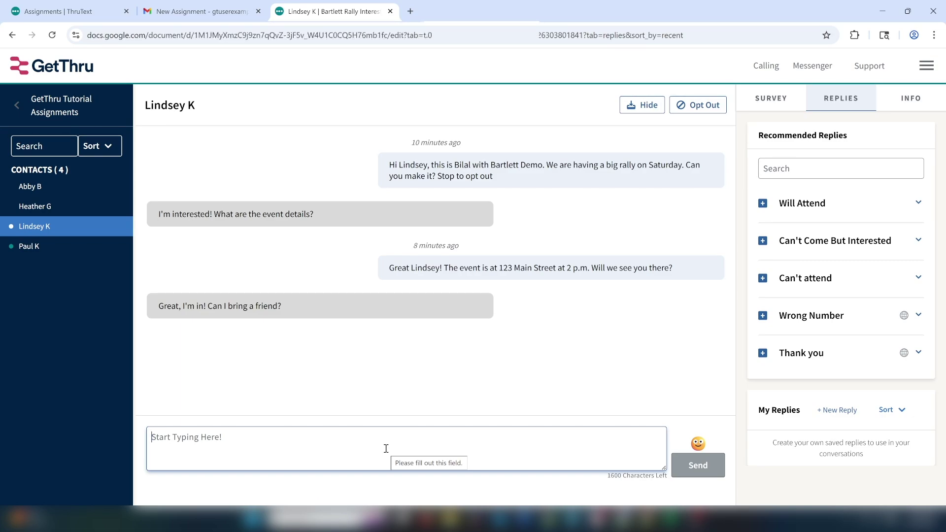
pyautogui.click(779, 100)
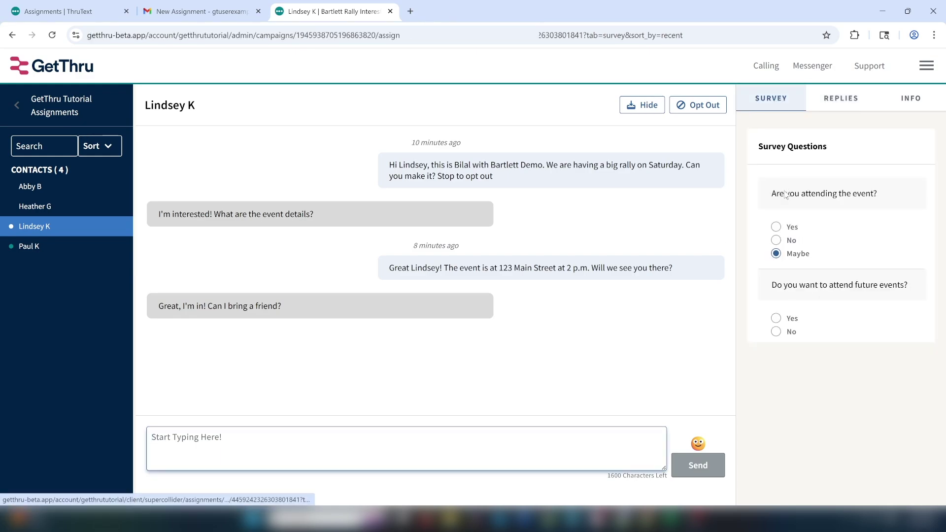
pyautogui.click(776, 227)
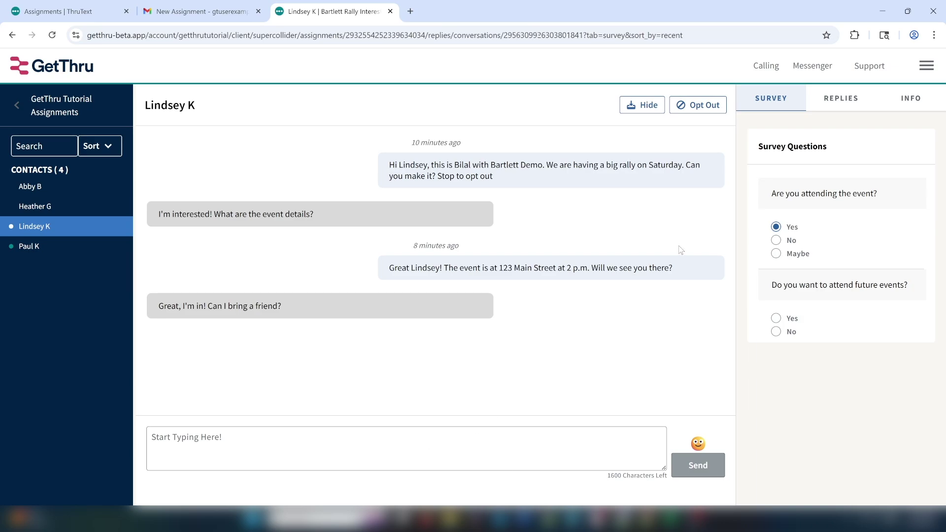
# - Review the recommended replies (Will Attend, Can't attend, Thank you) and start a new saved reply
pyautogui.click(838, 97)
pyautogui.click(912, 204)
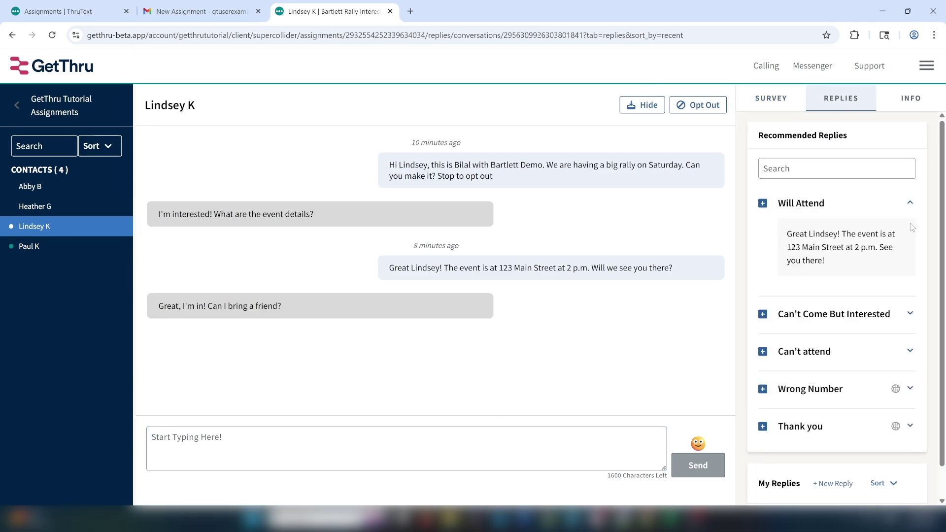
pyautogui.click(910, 313)
pyautogui.click(911, 318)
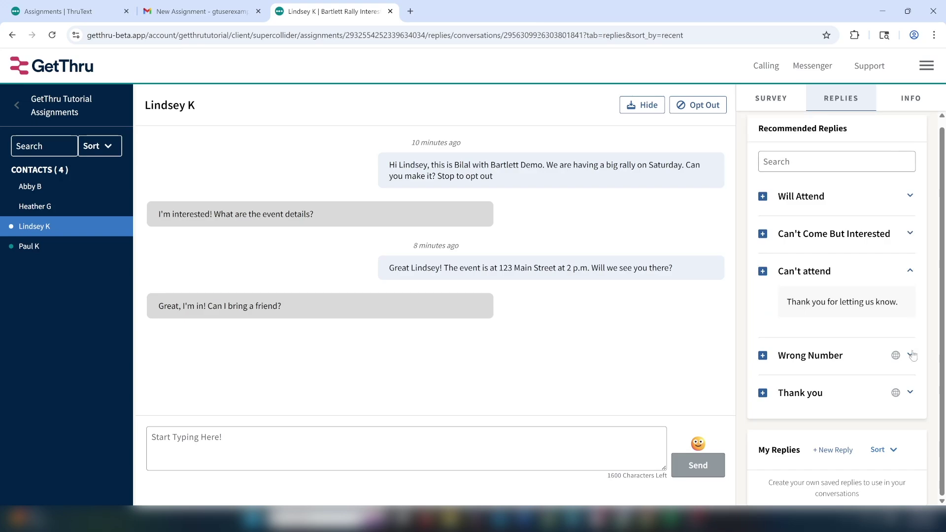
pyautogui.click(910, 394)
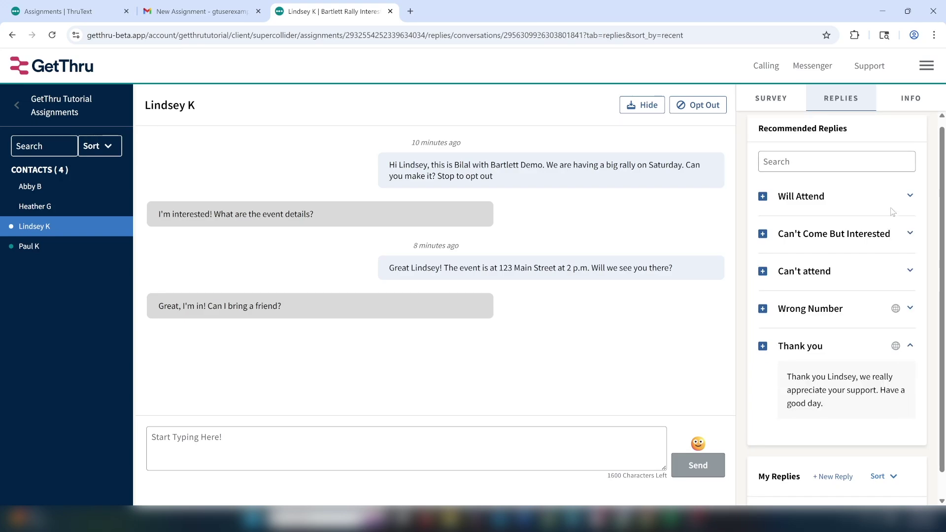
pyautogui.scroll(-1, 943, 346)
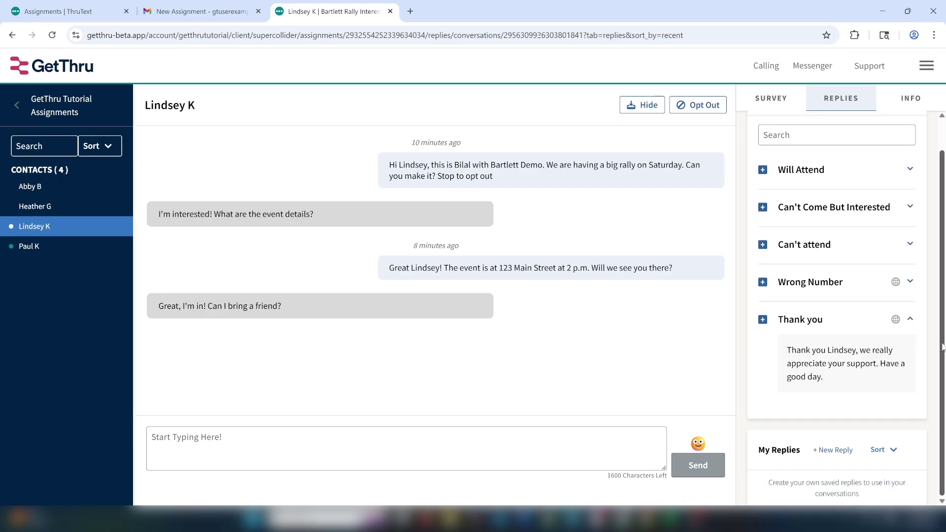
pyautogui.click(826, 452)
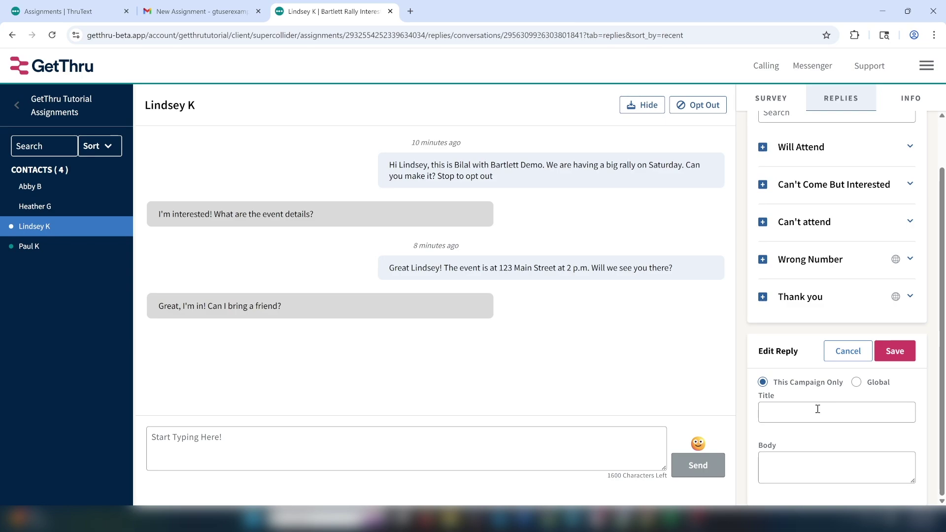
# - Save a 'Bring a friend' reply with the body 'Of course! The more the merrier'
pyautogui.click(817, 410)
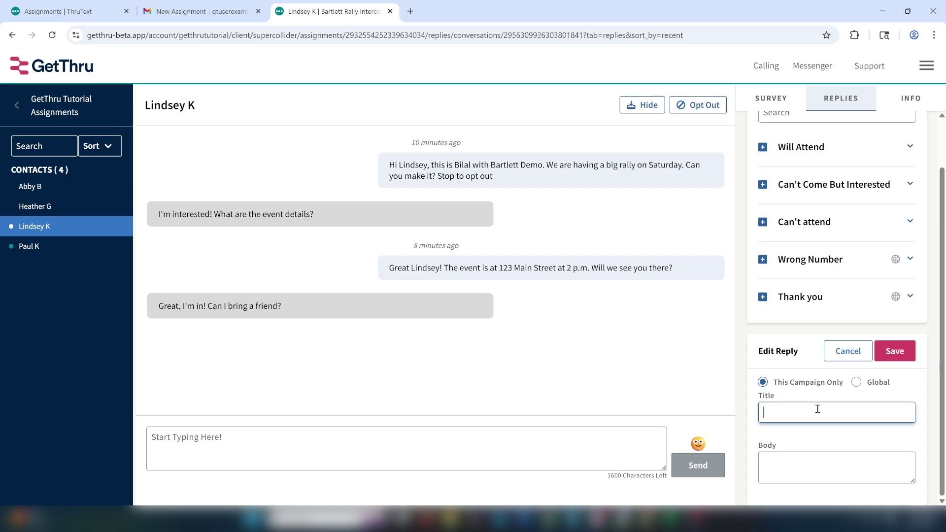
pyautogui.write('Bringa friend')
pyautogui.click(811, 461)
pyautogui.write('Of course! The more')
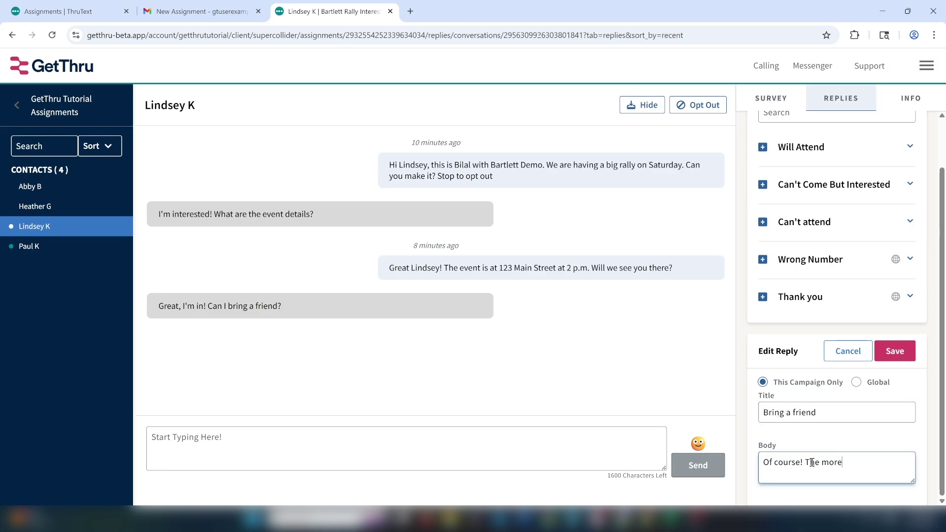
pyautogui.write(' the merrier.')
pyautogui.click(902, 354)
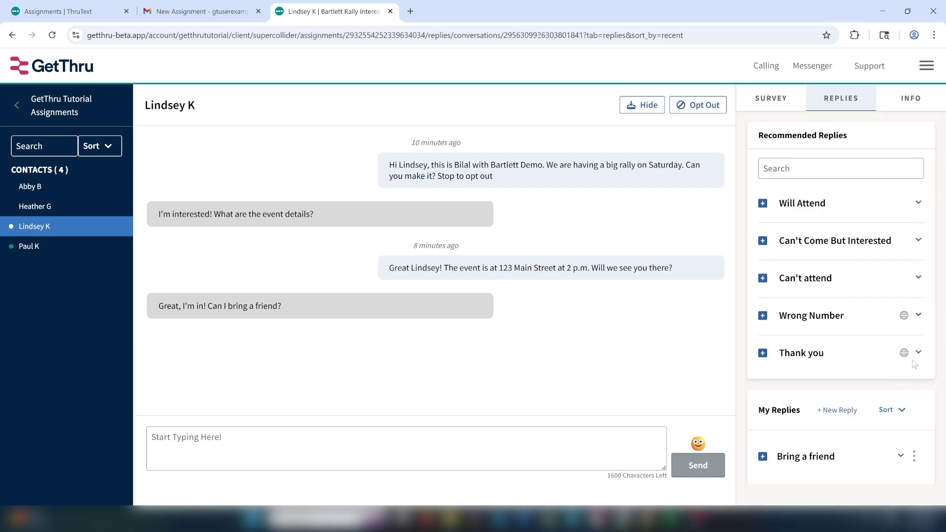
# - Send the 'Bring a friend' reply to the contact, then open the conversation of the contact who asked what time
pyautogui.click(764, 458)
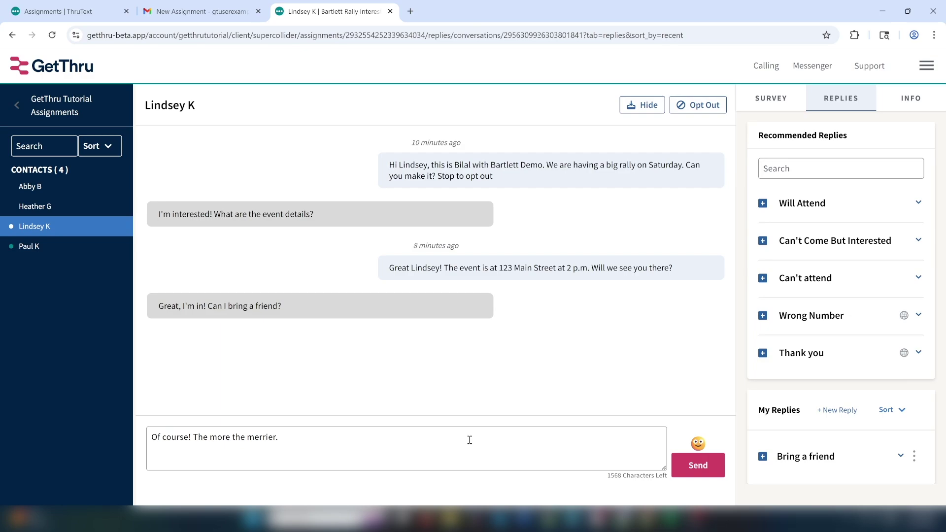
pyautogui.click(707, 471)
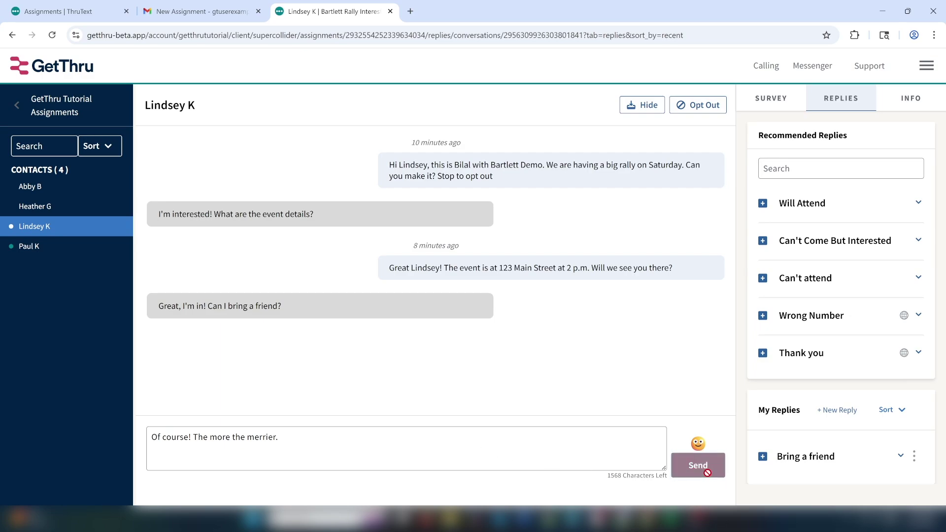
pyautogui.click(59, 226)
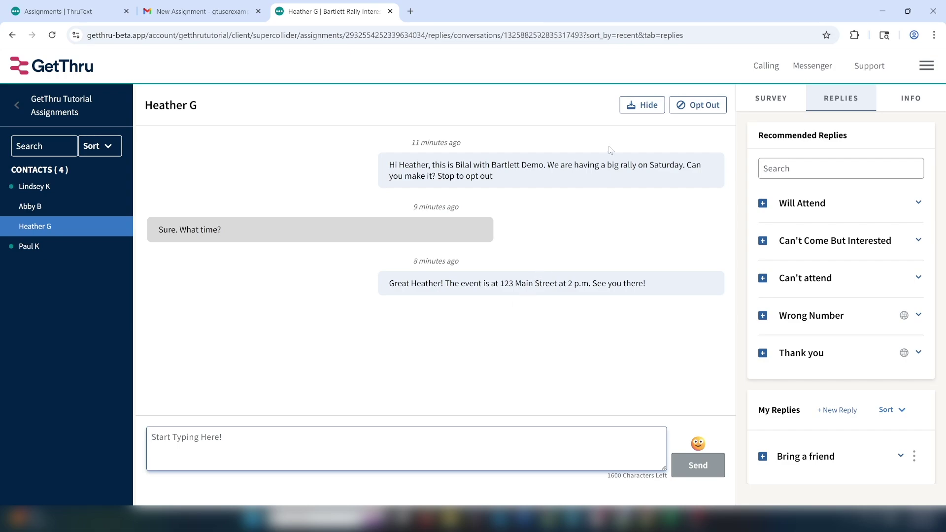
# - Hide the conversation with the contact who asked what time, confirming in the dialog
pyautogui.click(639, 106)
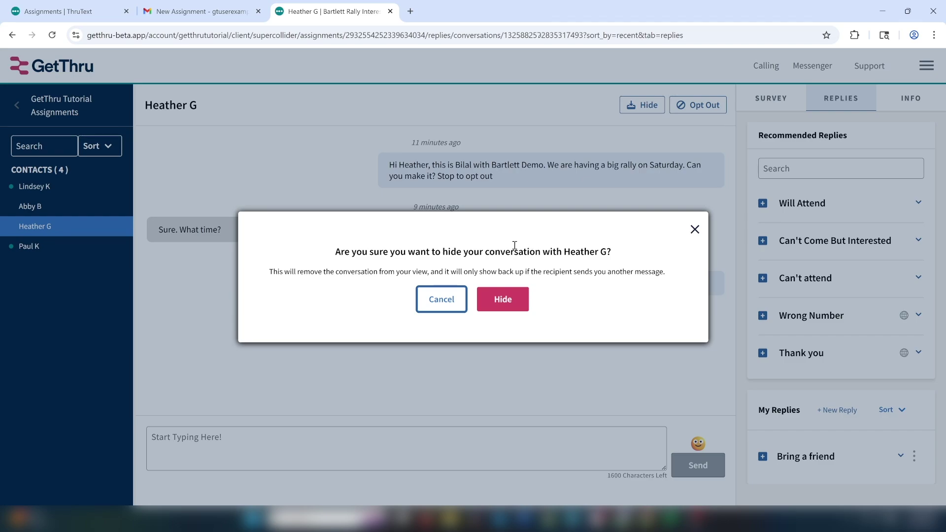
pyautogui.click(503, 302)
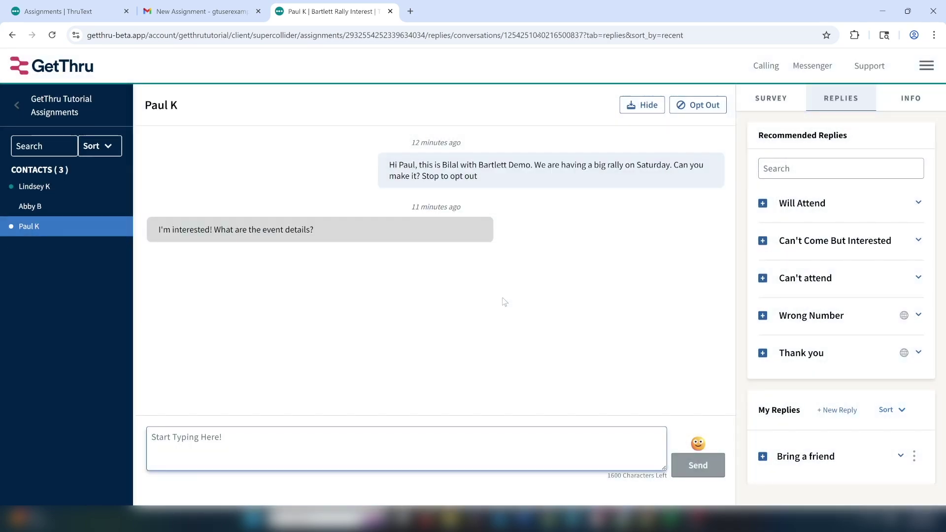